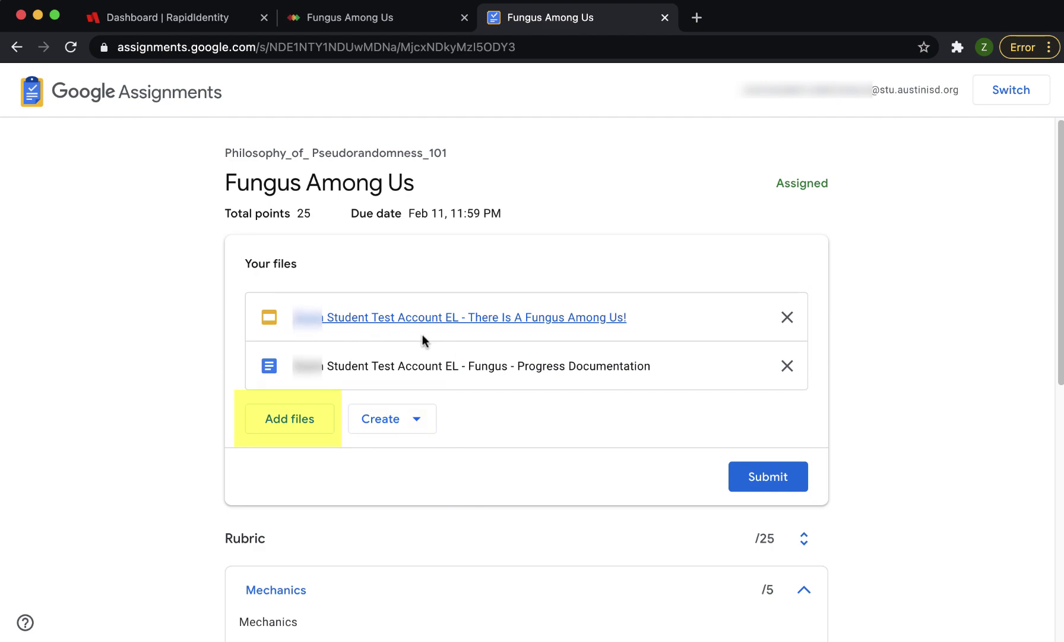
Step: Close the Google Assignments tab to return to the Canvas Fungus Among Us page
key(super+w)
Step: Reload the expired Canvas page and relaunch Fungus Among Us in a new window
scroll(597, 466, down, 5)
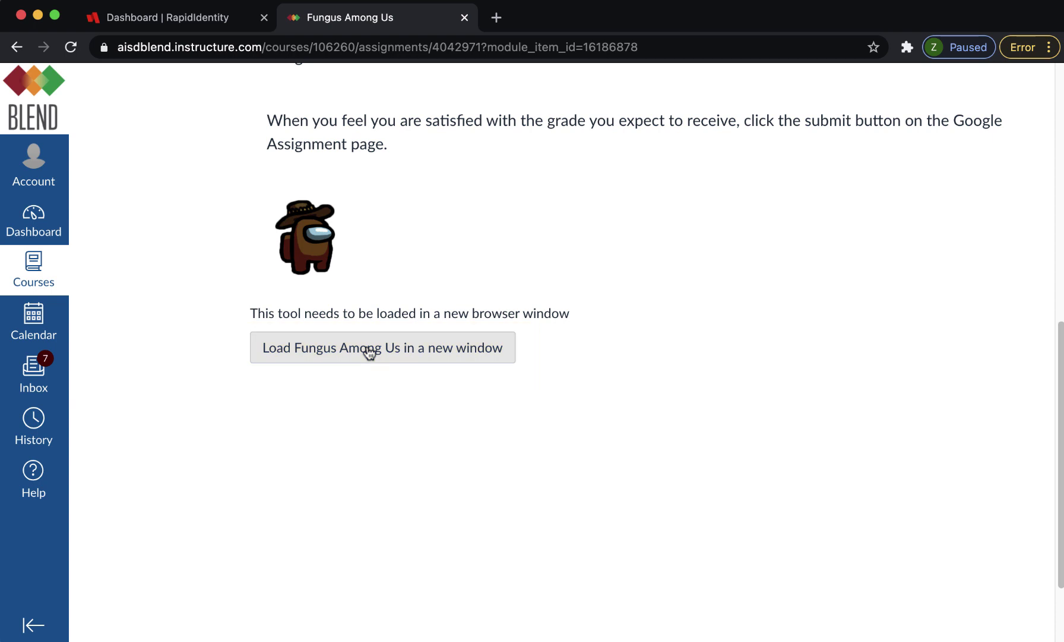
click(368, 353)
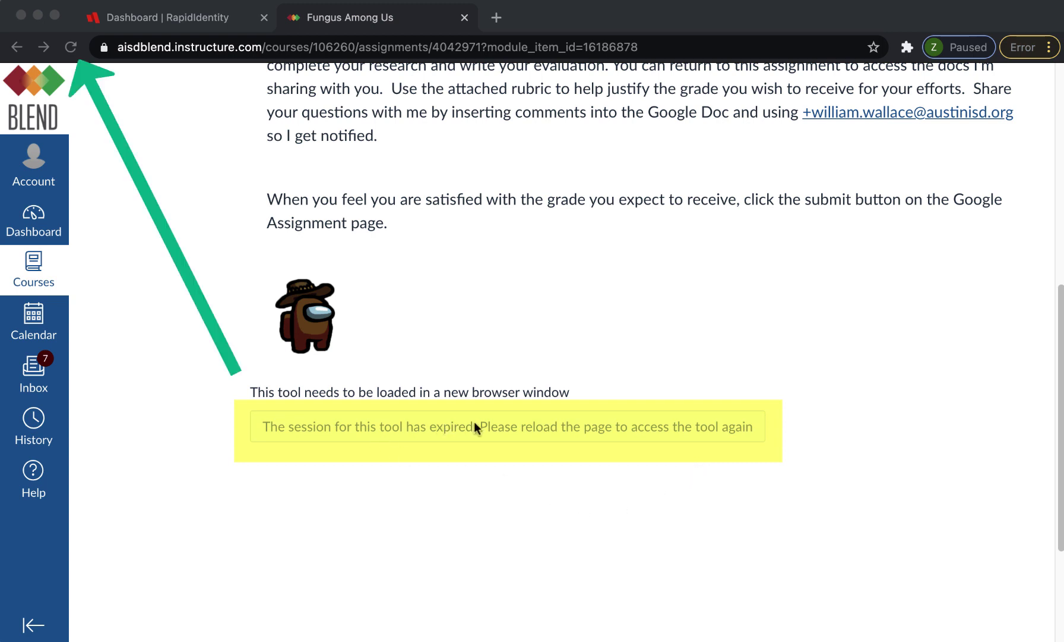
click(71, 48)
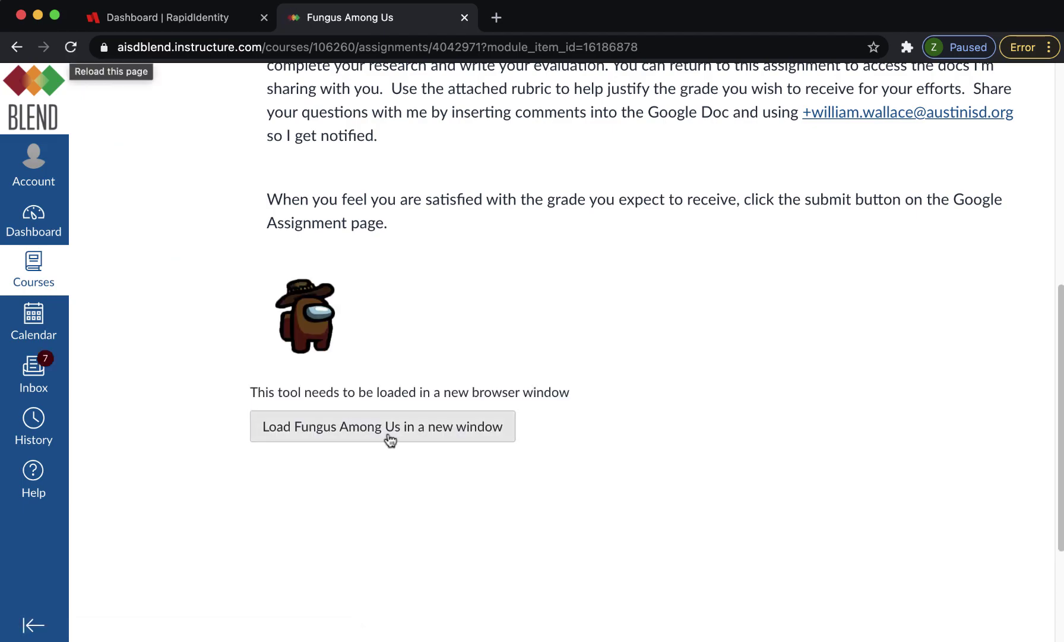
click(388, 435)
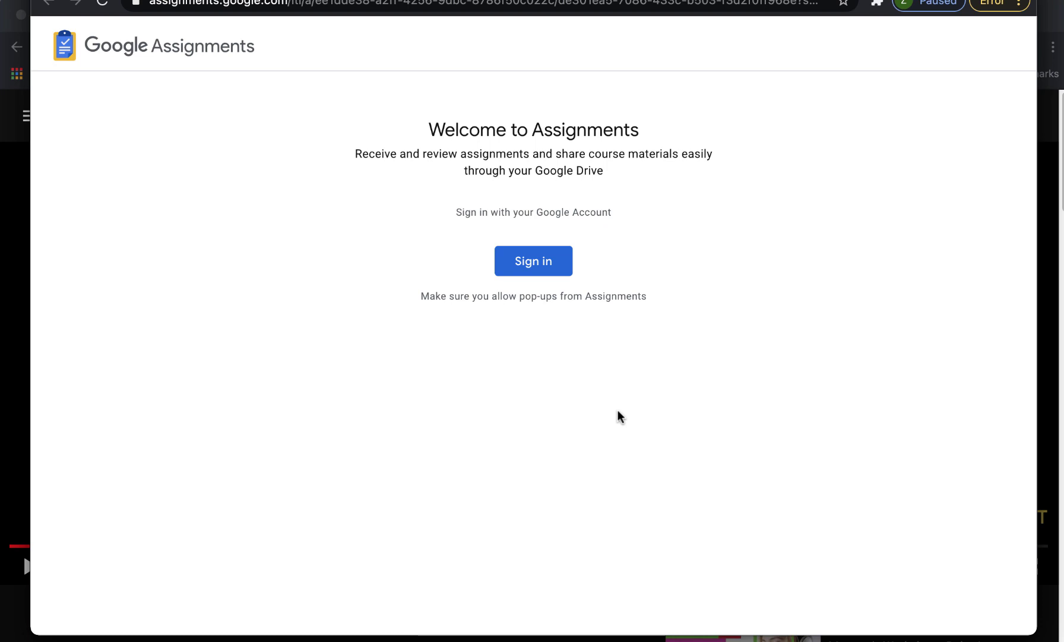
Step: Sign in through the AISD Portal with the student's school account and password
click(541, 263)
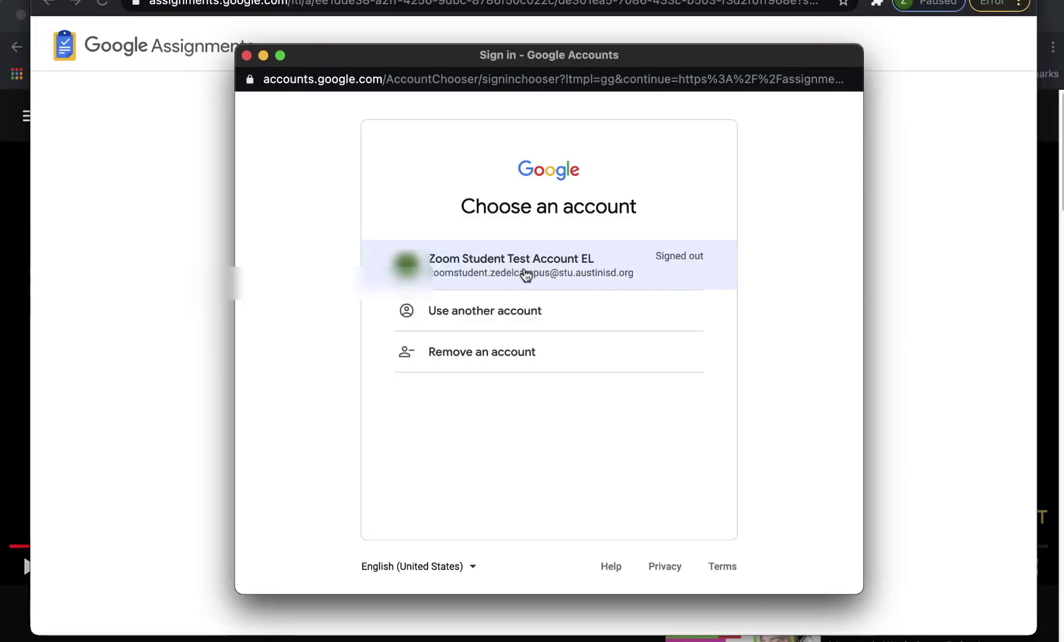
click(526, 273)
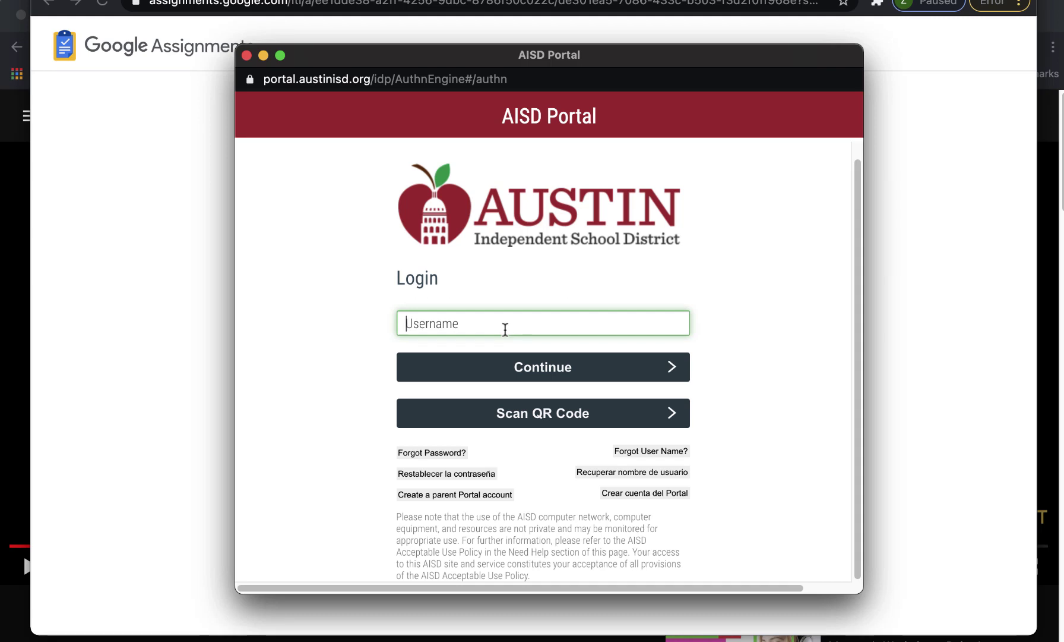
text(•••••••)
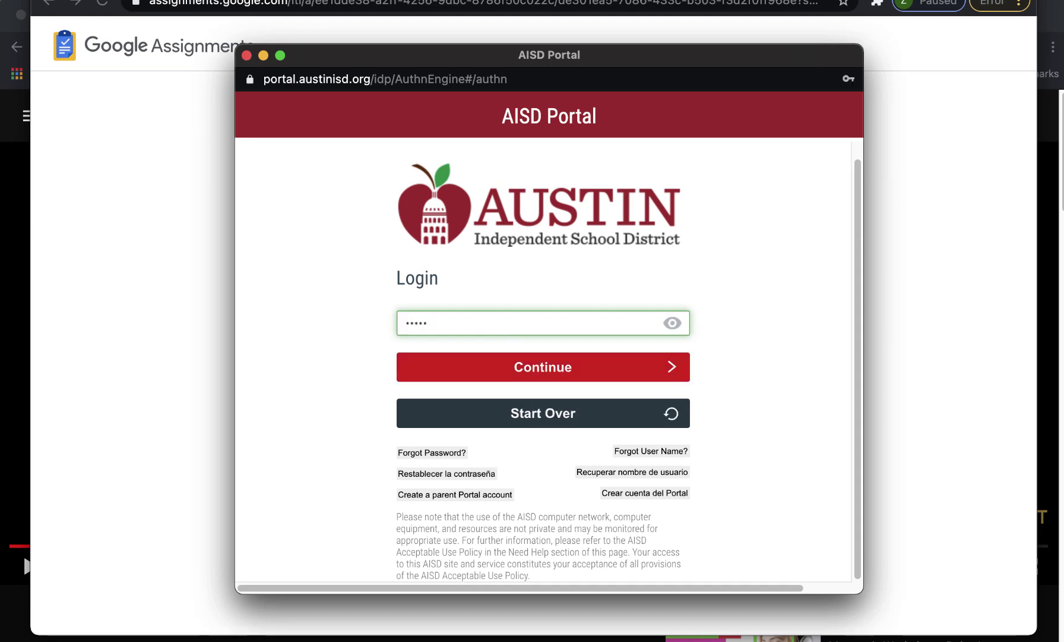
text(•)
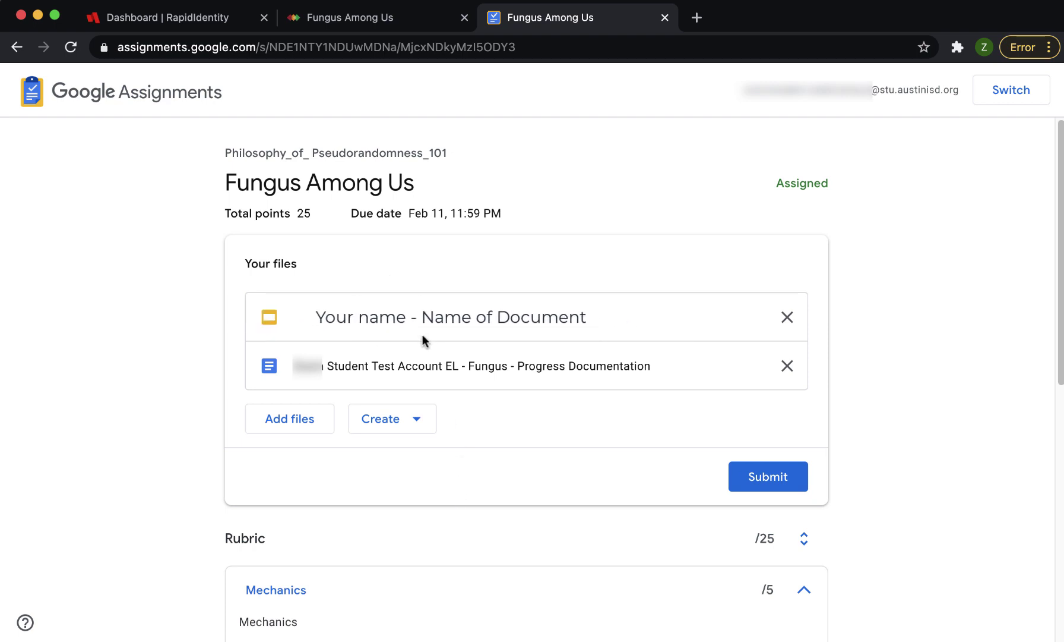
Step: Create a new Google Sheet as the assignment's third attached file
click(420, 422)
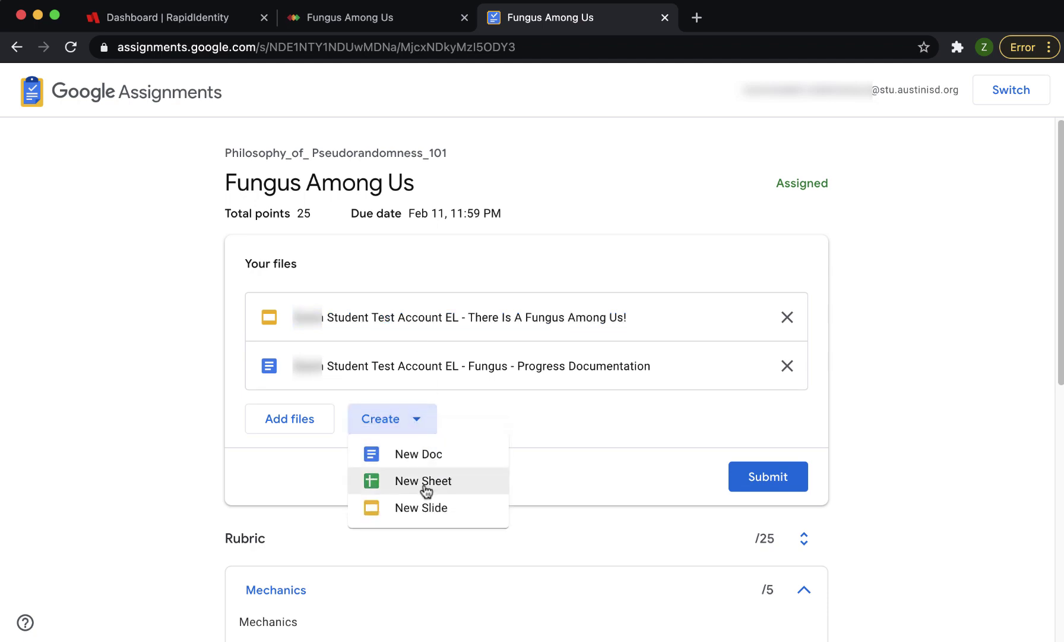
click(446, 486)
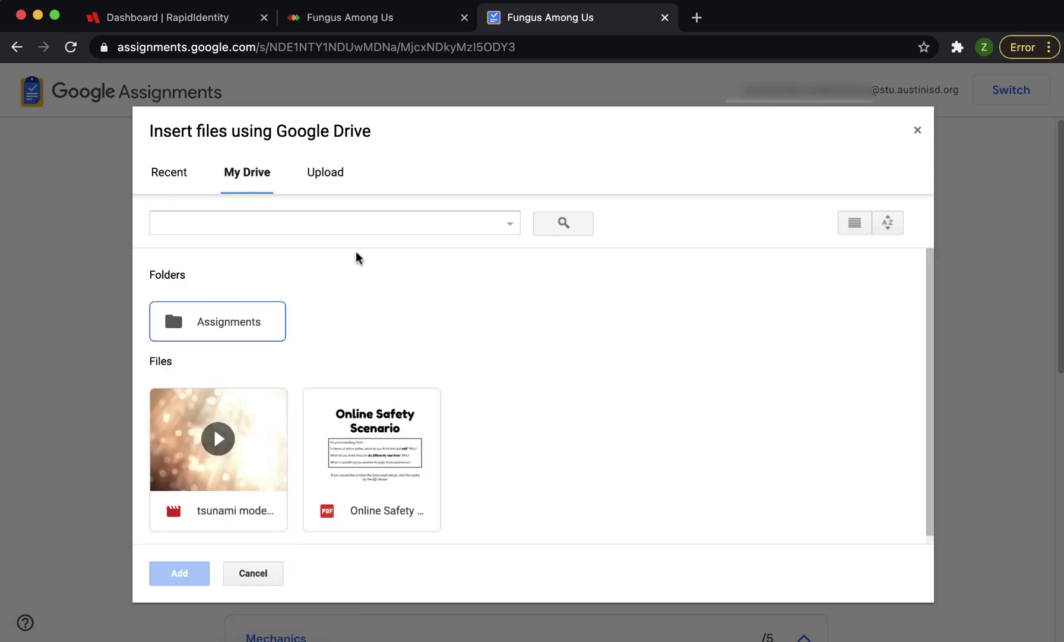
Step: Upload SKELETAL SYSTEM DIAGRAM.jpg from the computer as the fourth attachment
click(328, 174)
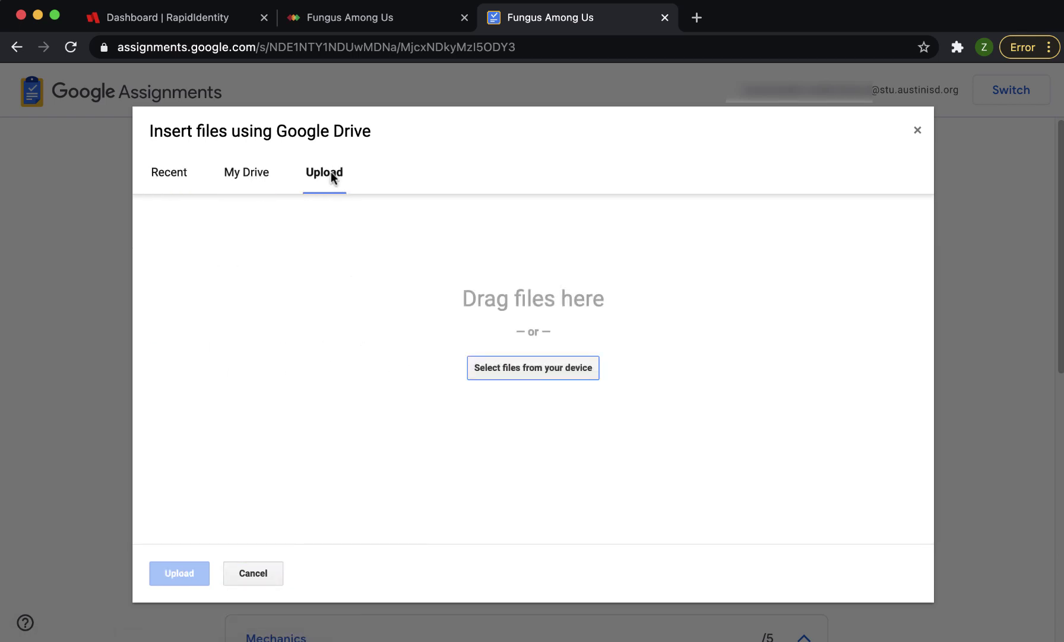
click(524, 374)
click(998, 490)
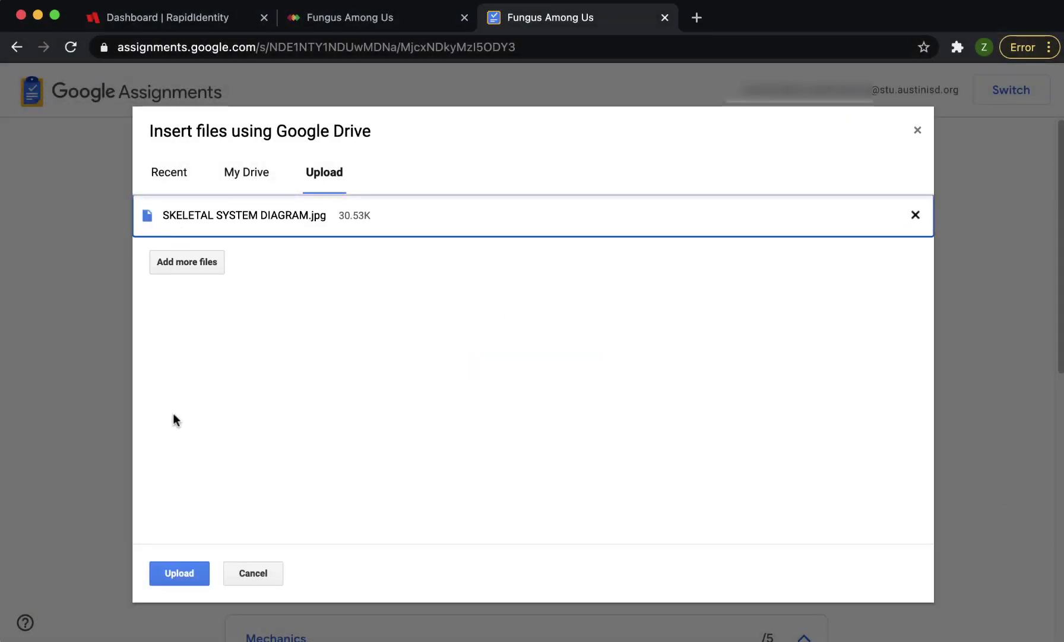
click(177, 572)
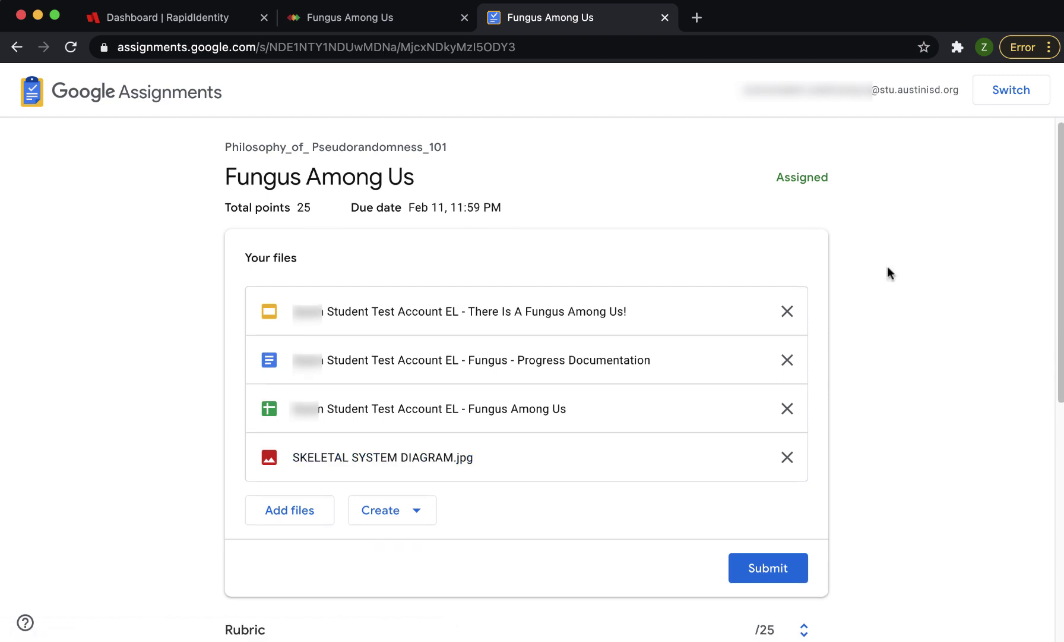
Step: Expand the Mechanics rubric row to see its Excellent (5), Above Average (4) and Average (3) levels
scroll(887, 269, down, 7)
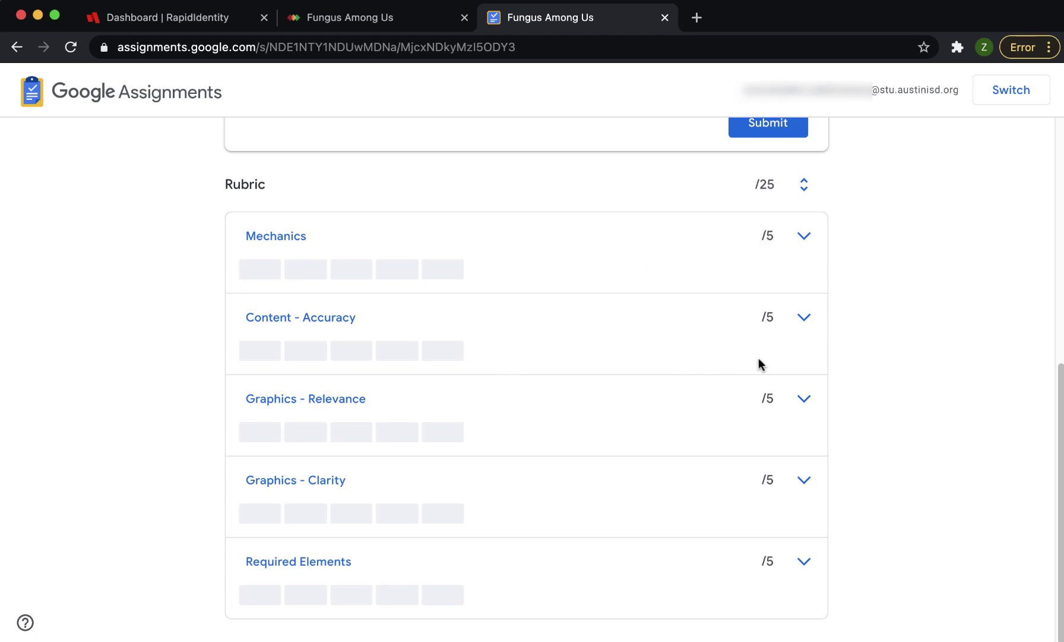
click(805, 238)
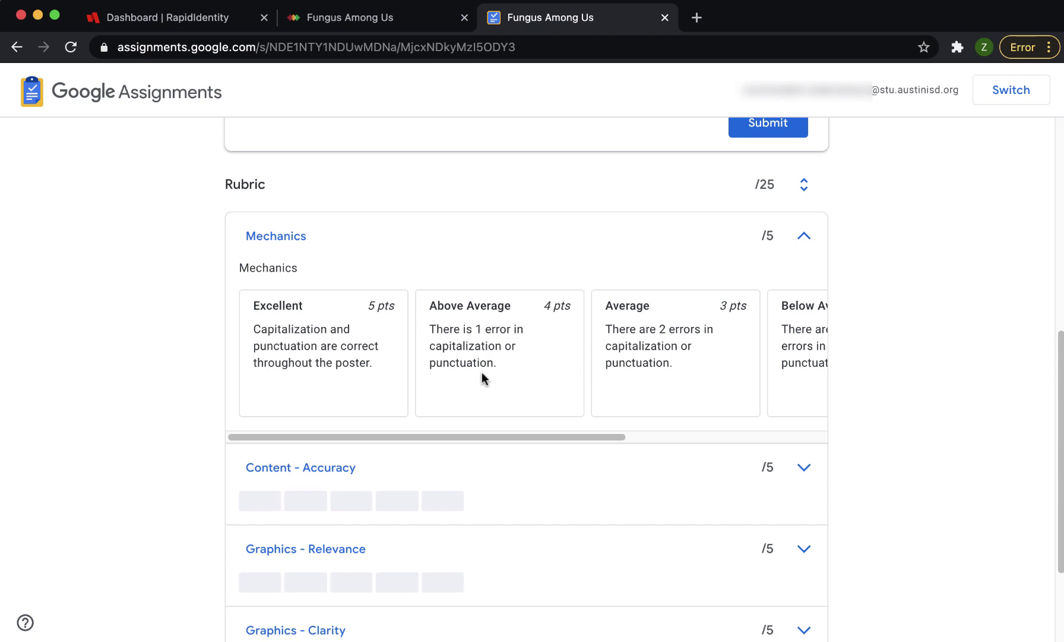
scroll(482, 374, down, 1)
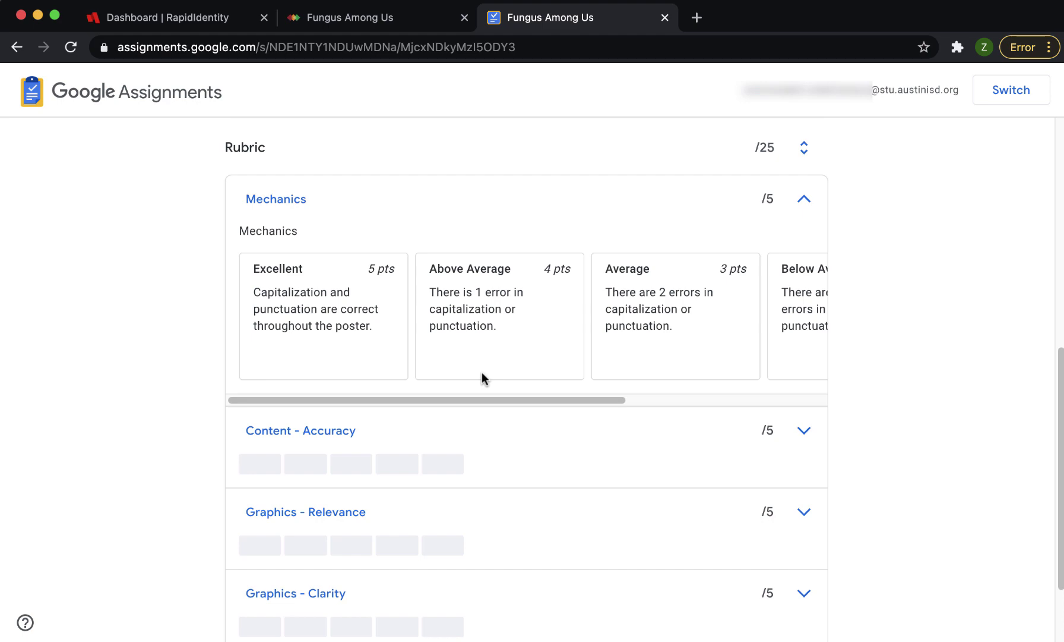
Step: Scroll back to the top of the Fungus Among Us assignment page
scroll(481, 372, up, 13)
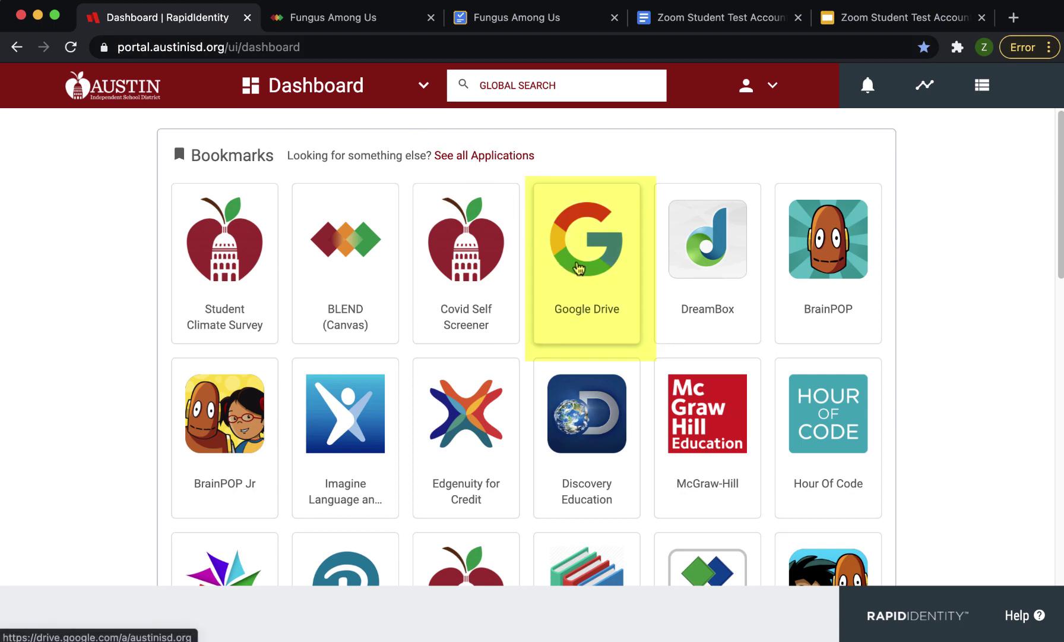
Step: Open Google Drive and go to My Drive > Assignments > Philosophy_of_ Pseudorandomness_101
click(579, 266)
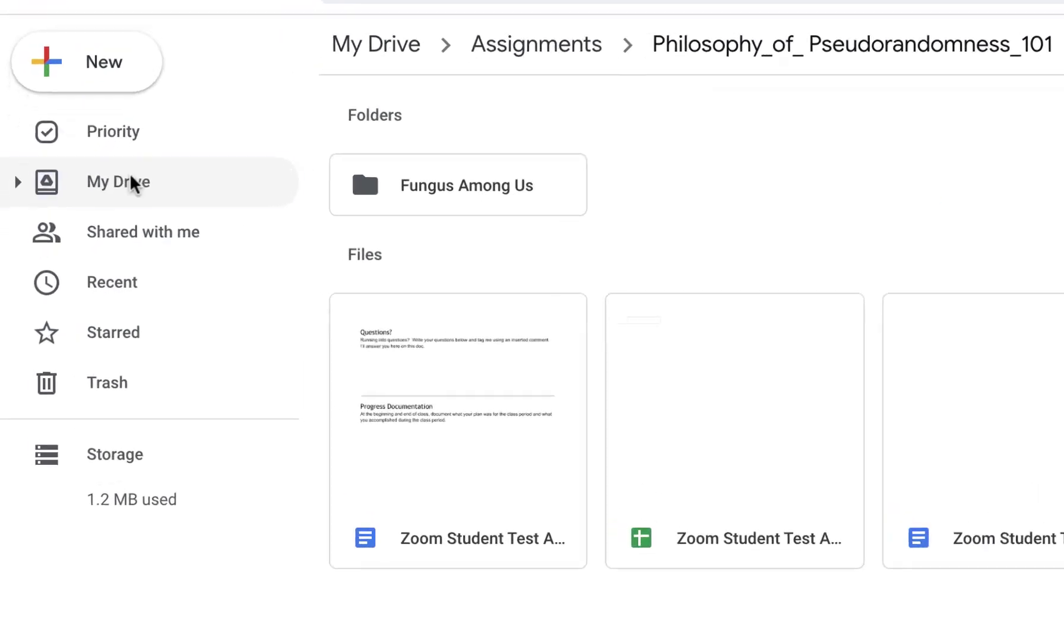
click(89, 227)
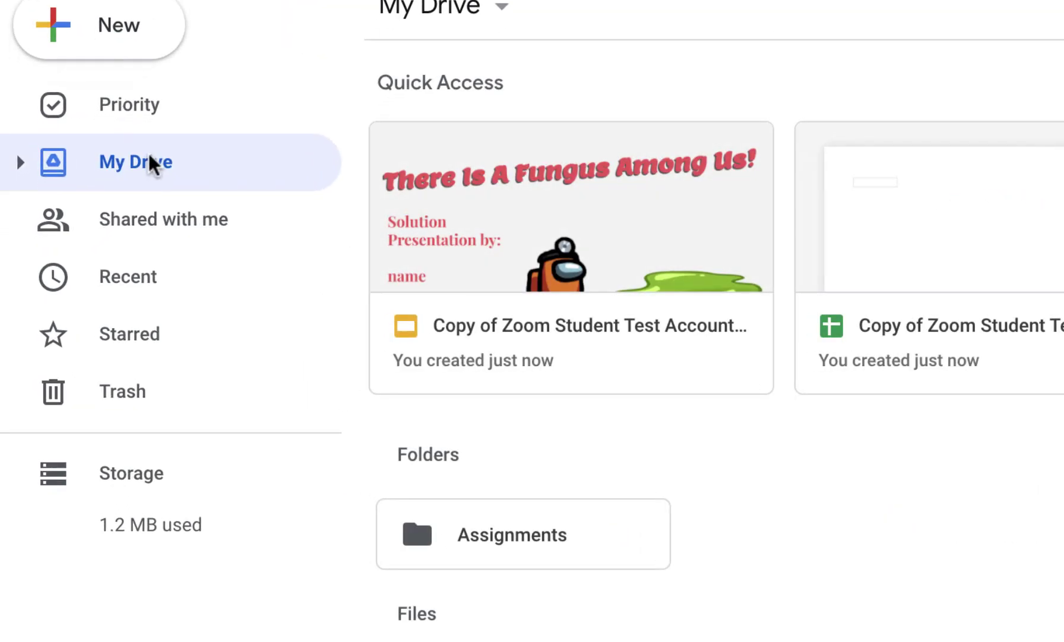
click(20, 163)
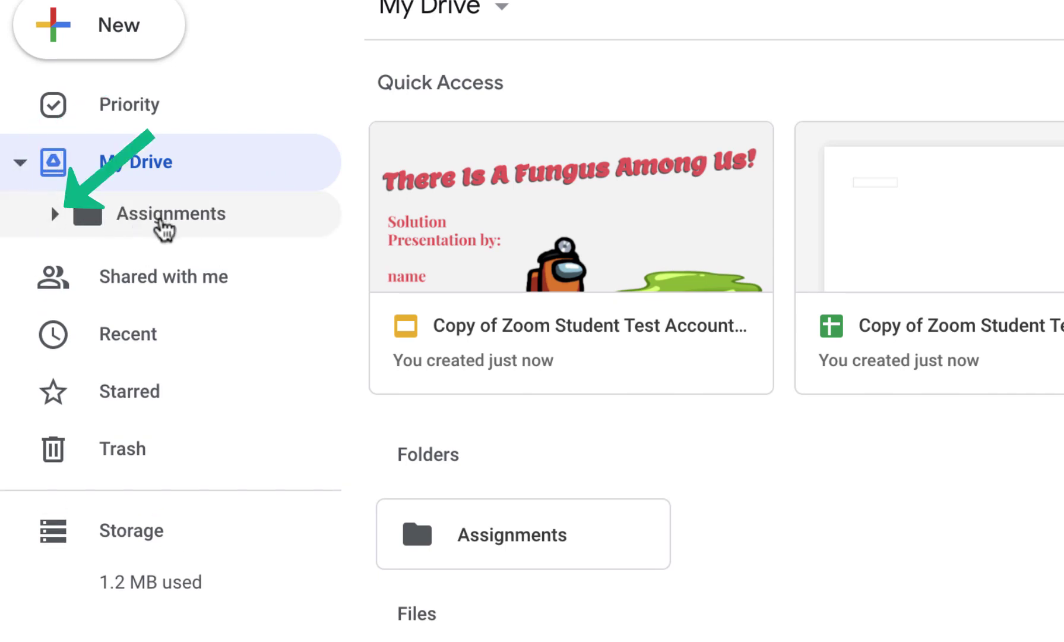
click(55, 214)
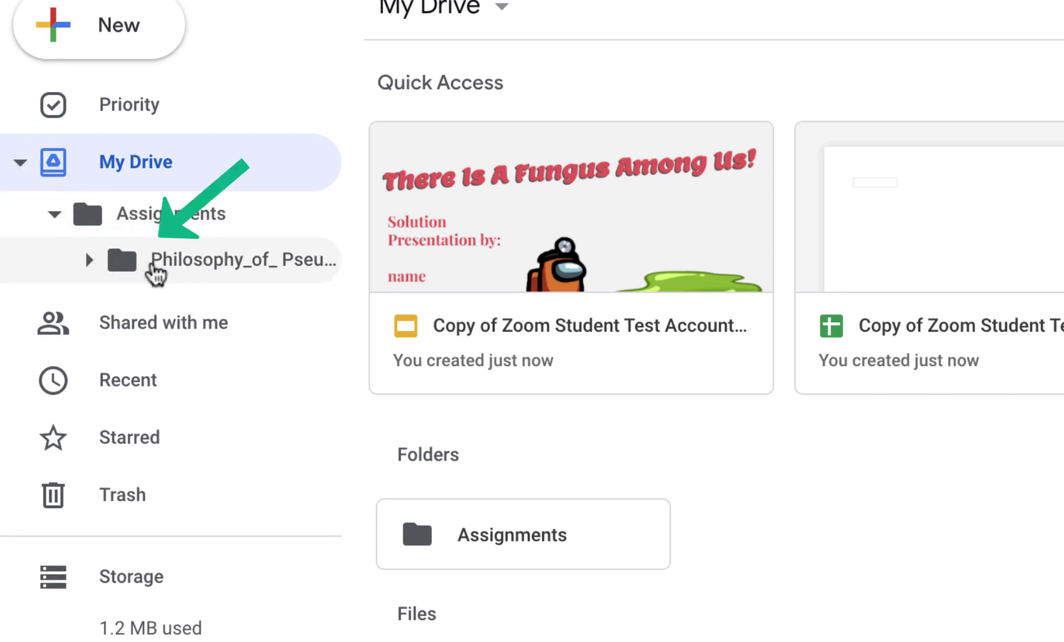
click(156, 273)
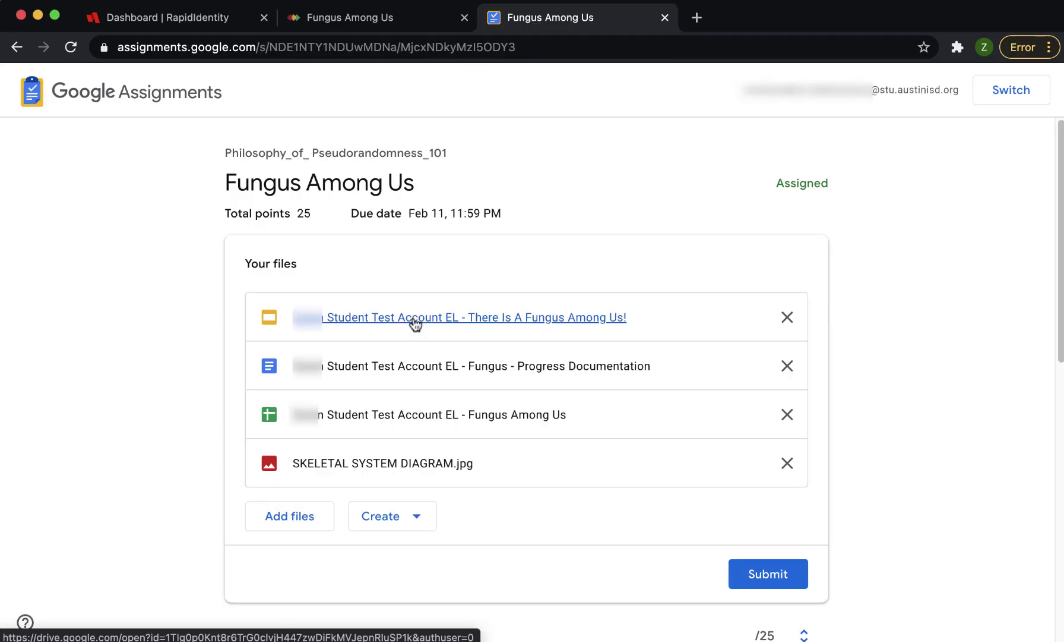
Step: Open the attached Fungus slides and the Progress Documentation doc with the teacher's comment
click(416, 319)
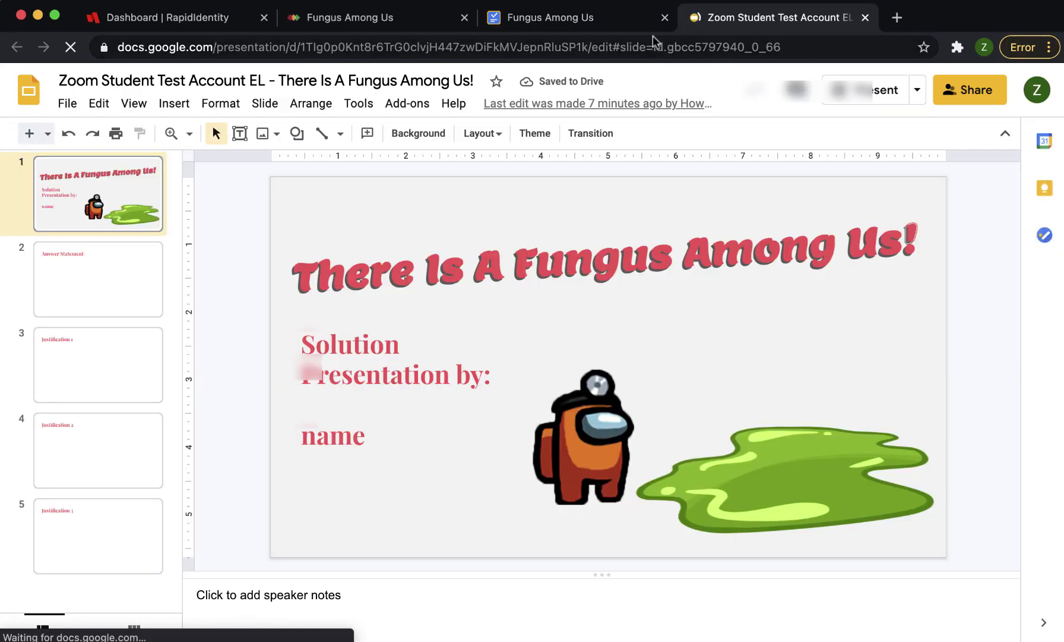
click(594, 18)
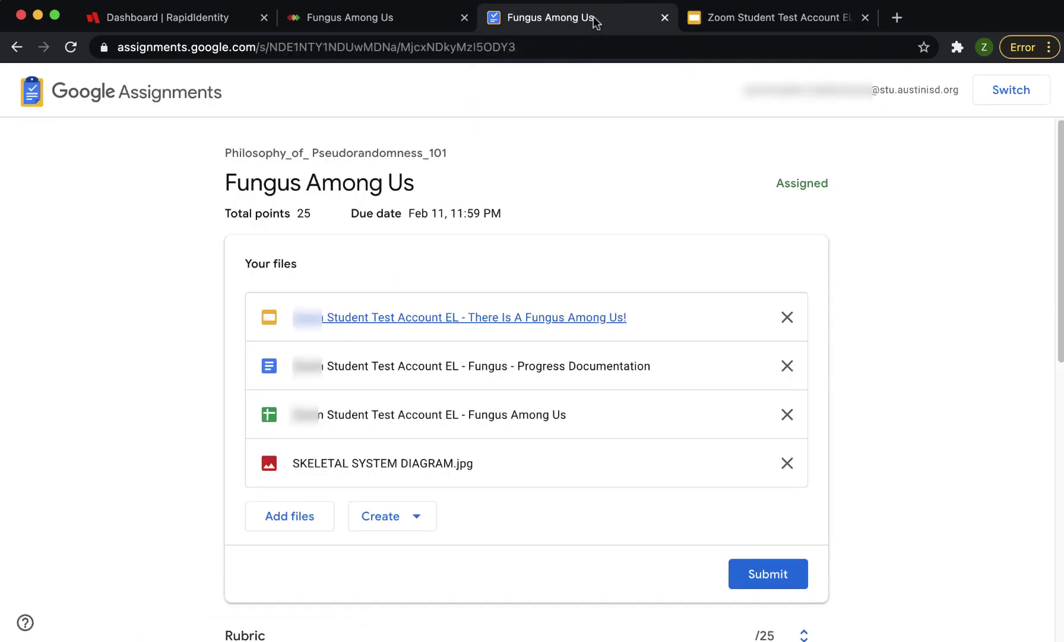
click(448, 366)
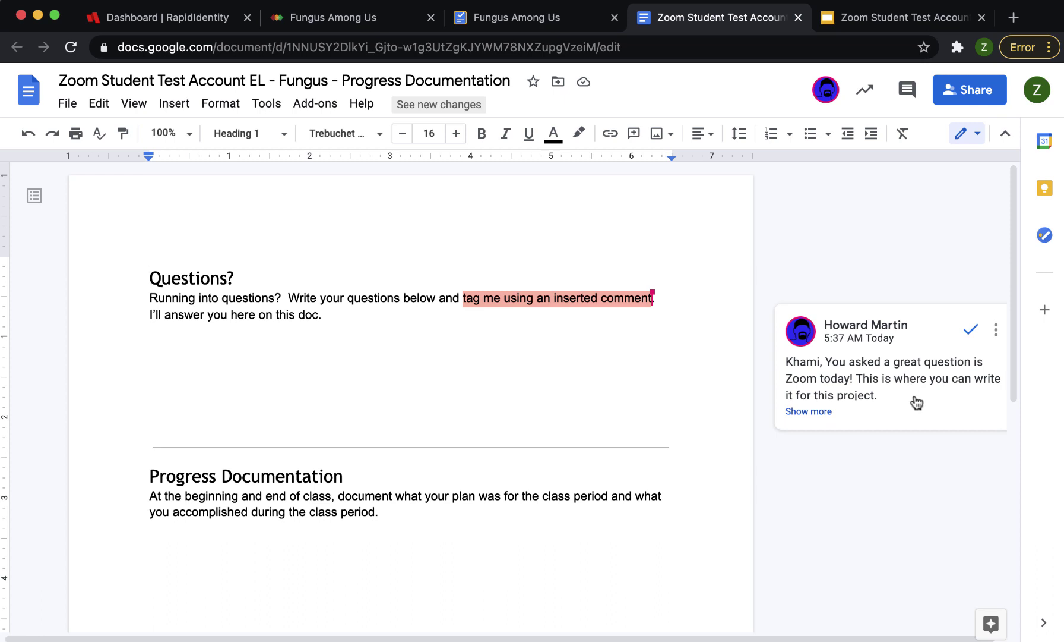
click(530, 20)
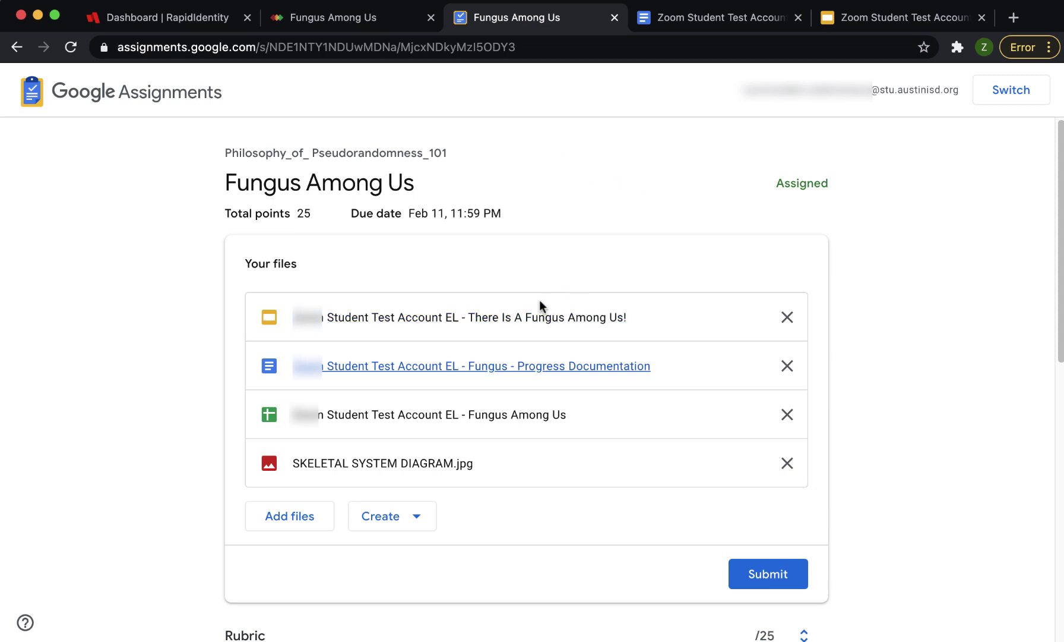
Step: Submit Fungus Among Us with its four attached files and confirm
click(774, 582)
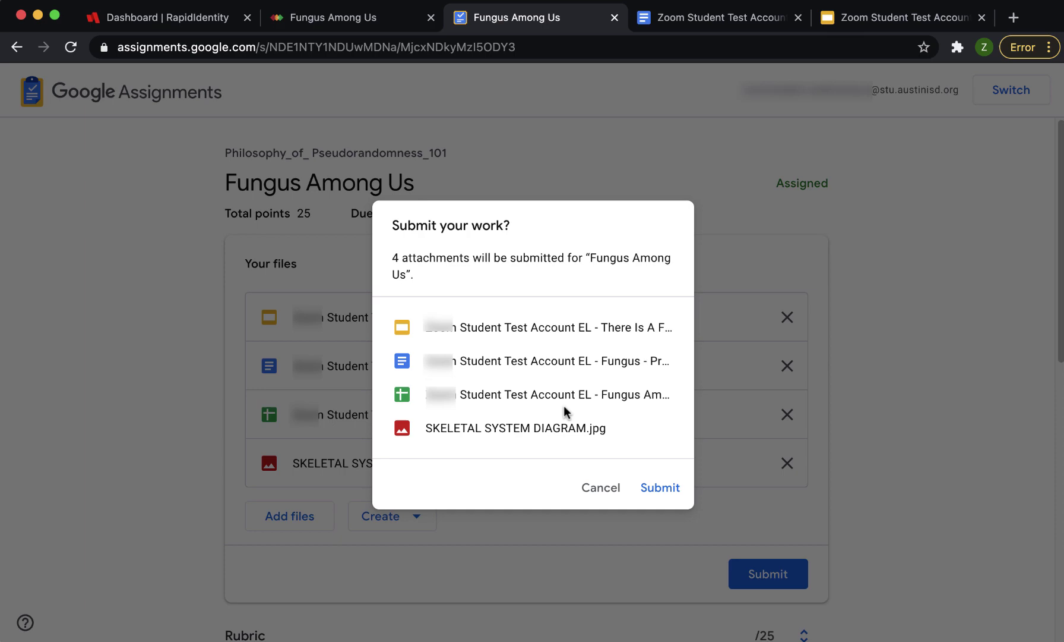
click(664, 488)
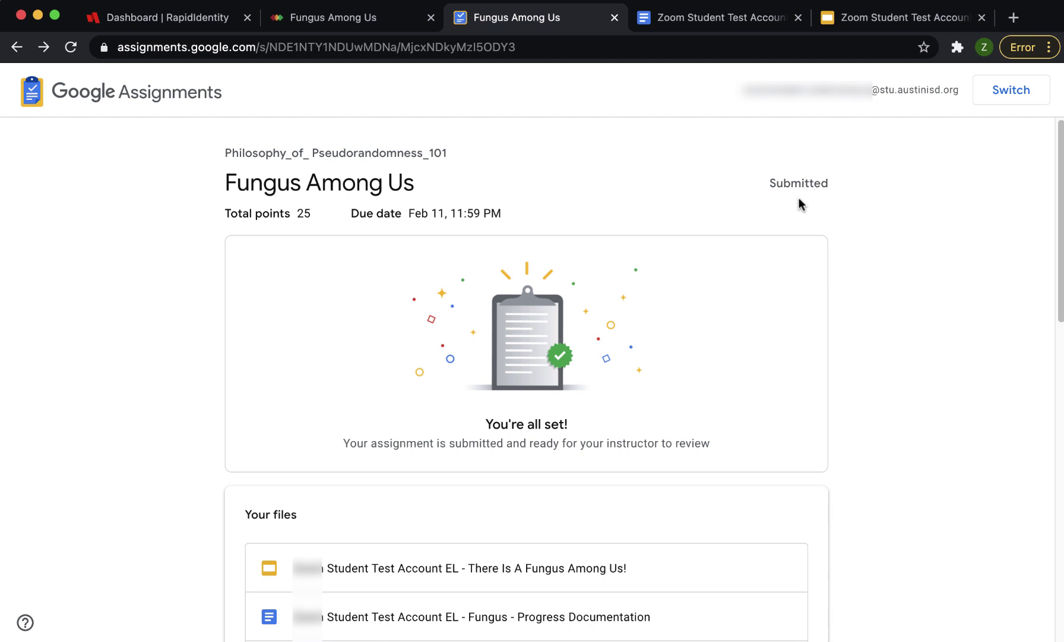
Step: Reload Fungus Among Us to show the 23/25 grade, overall feedback and rubric scores like Mechanics 4/5
scroll(667, 490, down, 5)
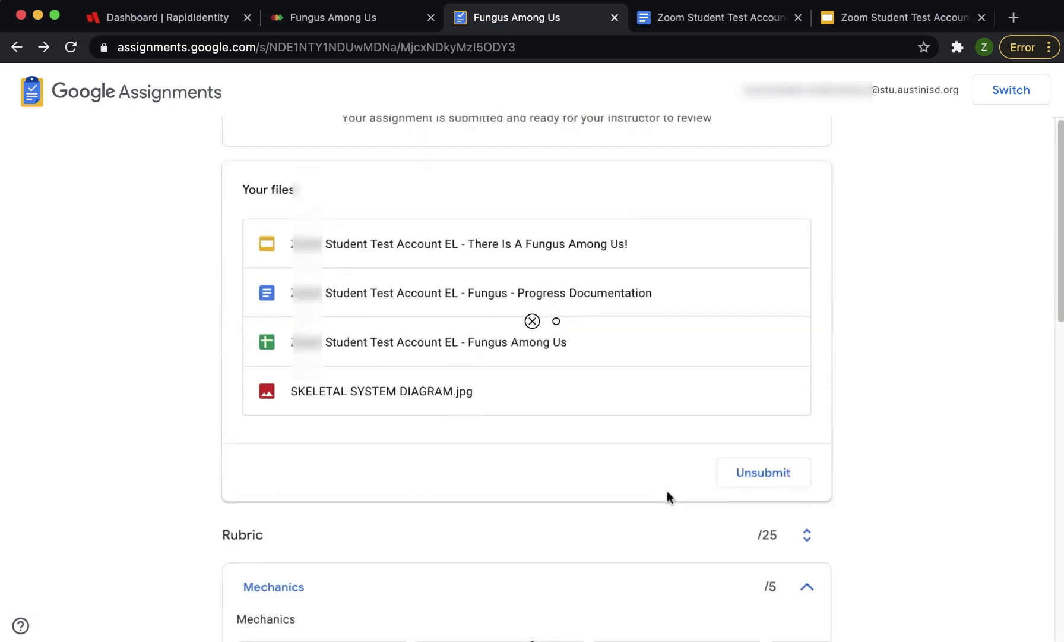
scroll(667, 492, down, 2)
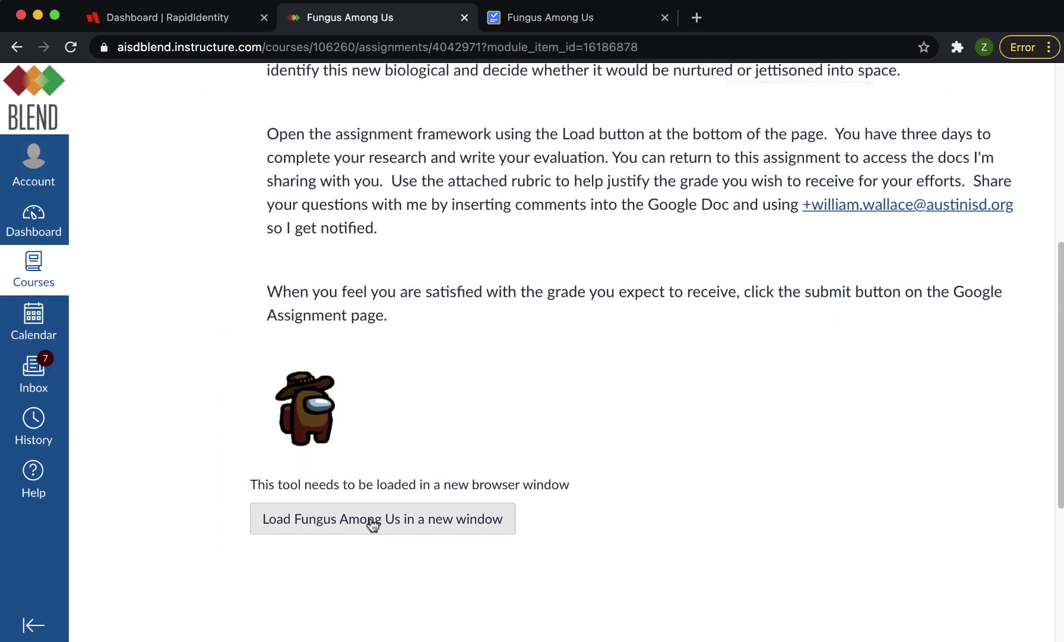
click(370, 521)
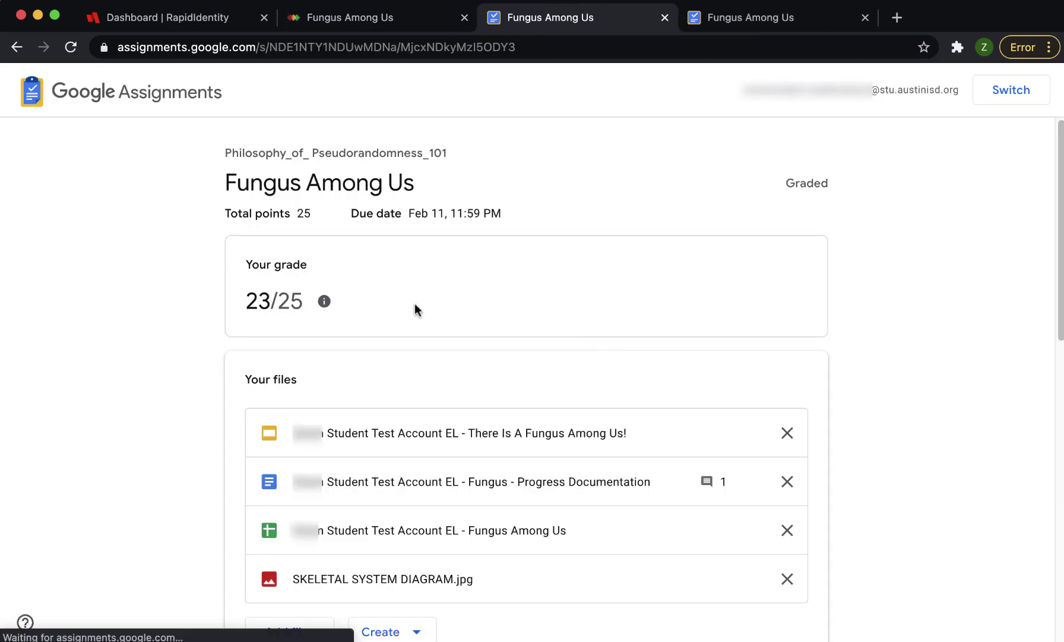
scroll(381, 312, down, 6)
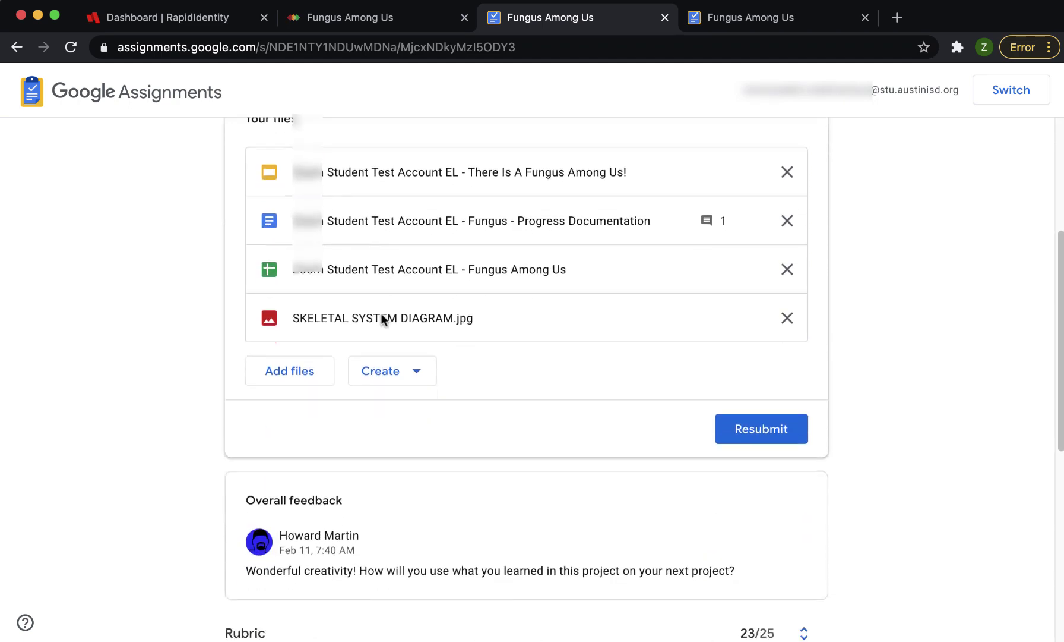
scroll(383, 320, down, 4)
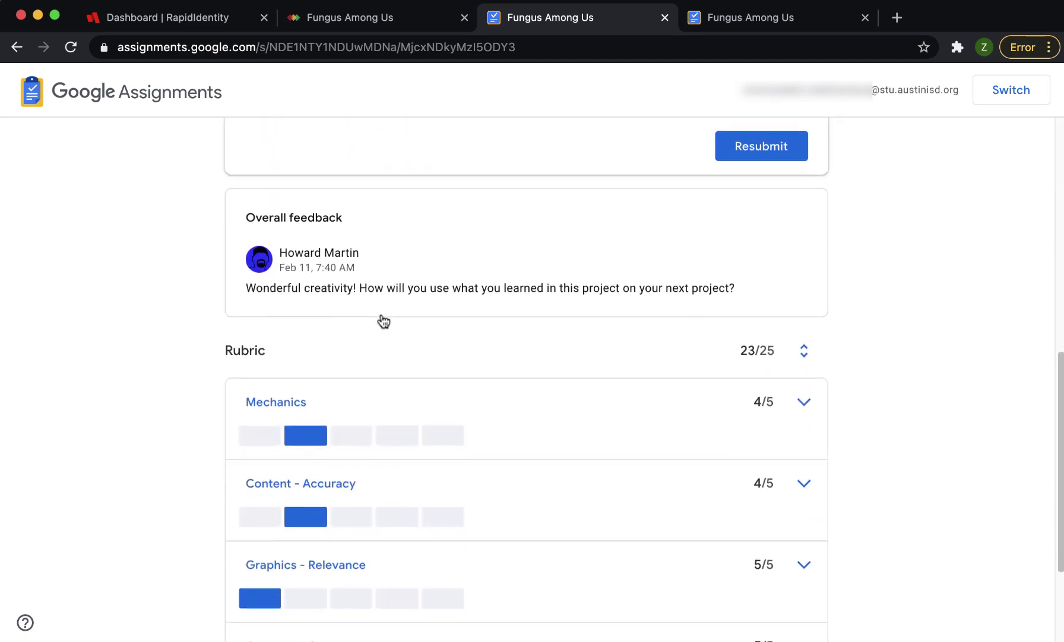